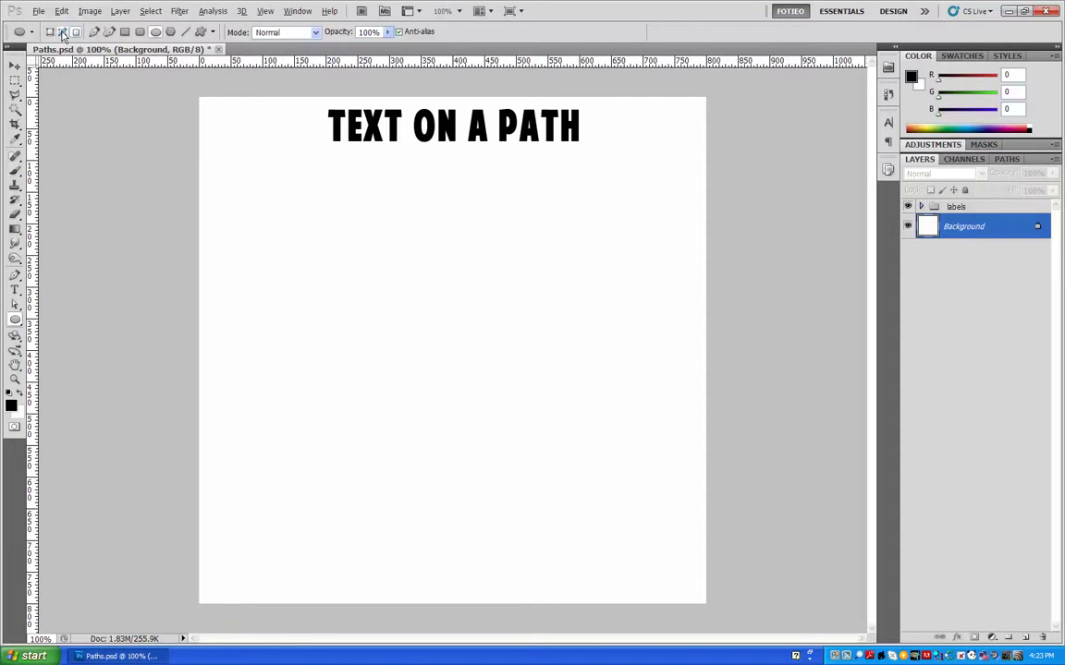
Draw a circular path about 430 px across on a new layer, in the middle of the canvas below the title
left_click(62, 33)
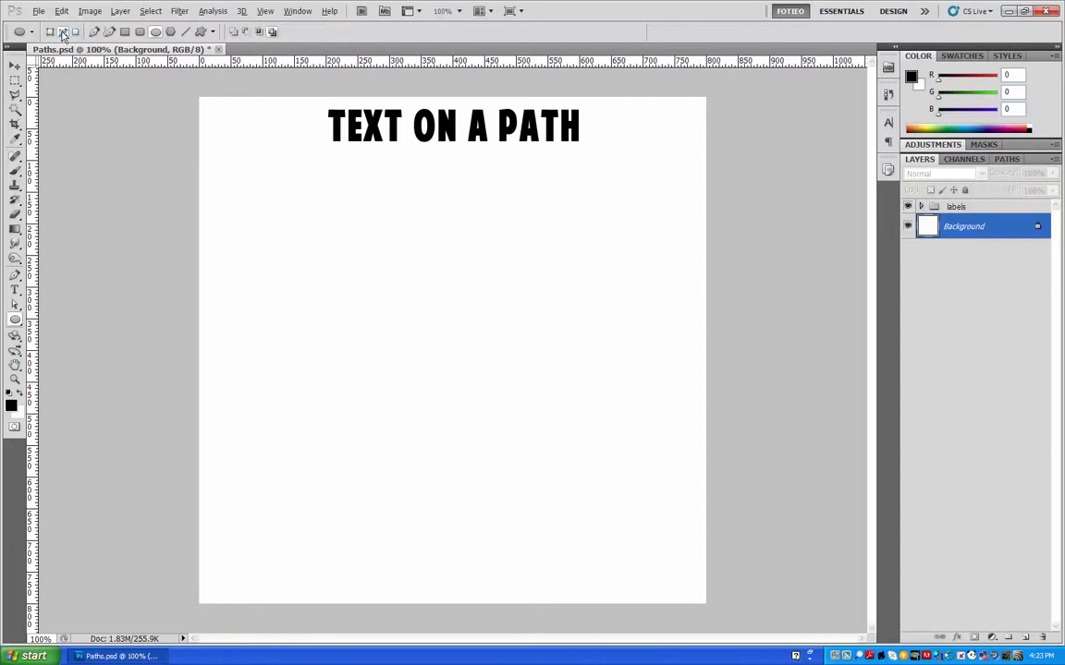
left_click(1025, 637)
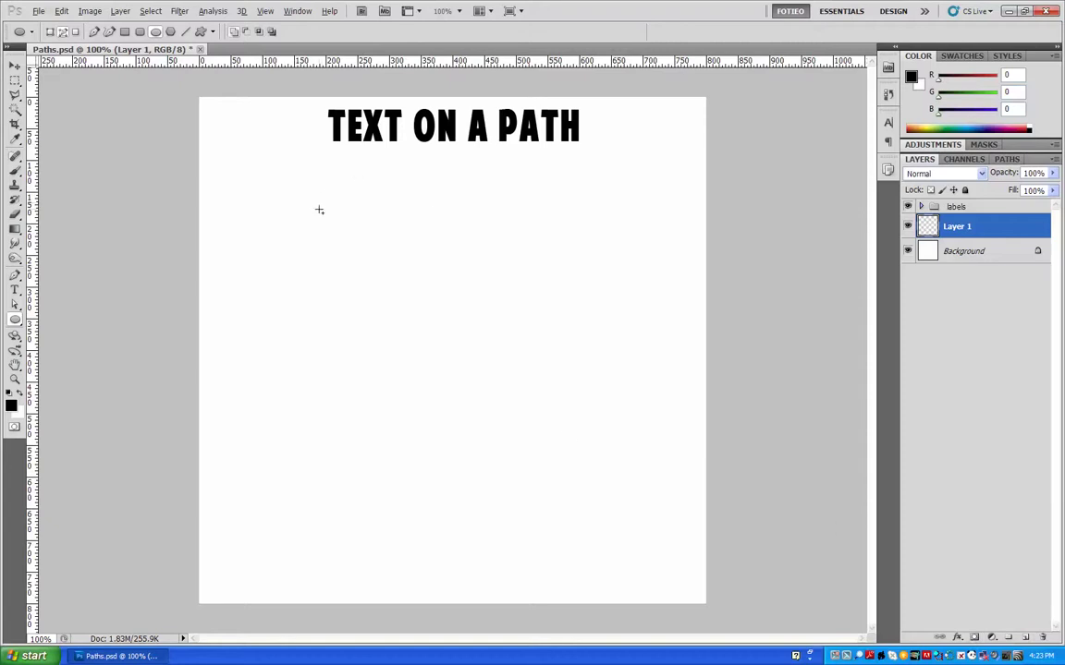
left_click_drag(319, 206, 593, 508)
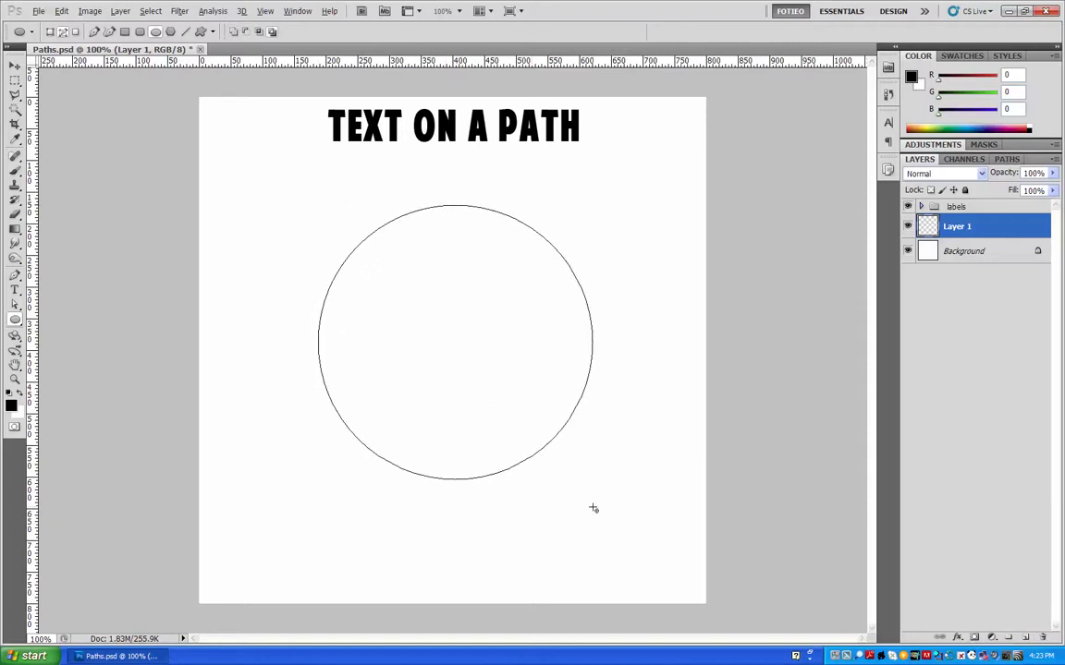
Set up the Horizontal Type tool with the Berlin Sans FB Demi font at 50 pt
left_click(15, 292)
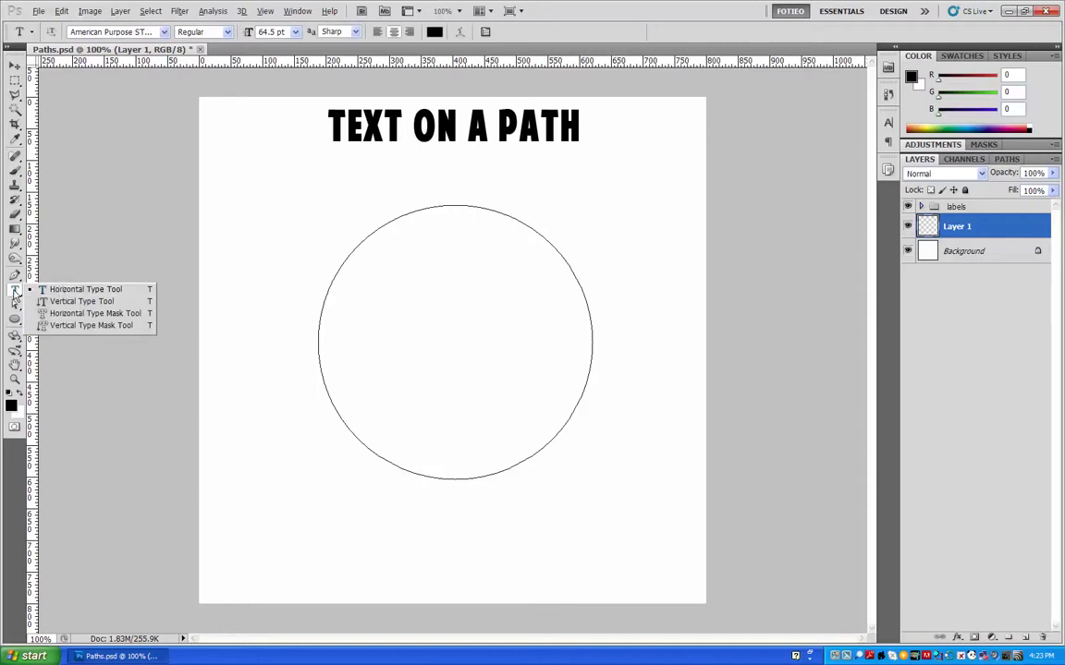
left_click(89, 291)
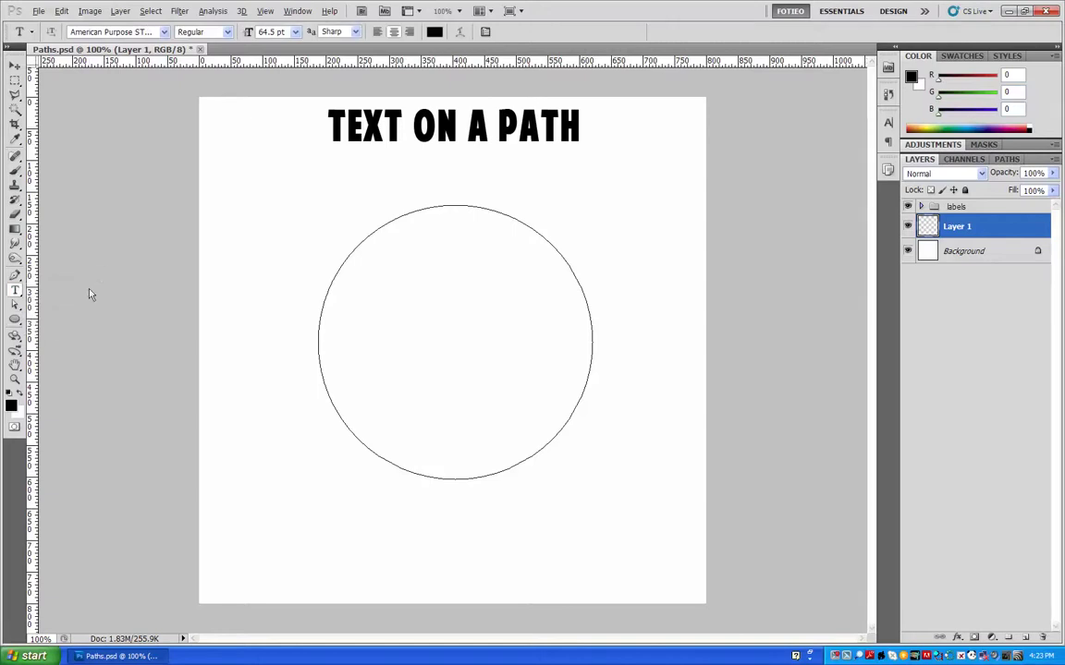
left_click(266, 30)
type("50")
left_click(163, 31)
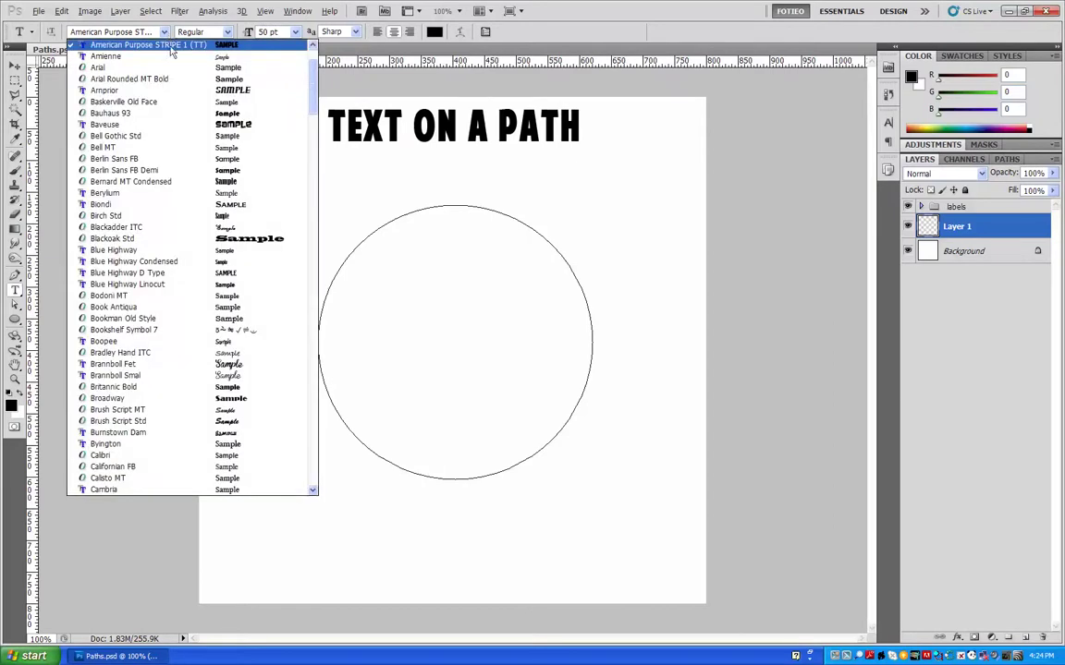
left_click(124, 170)
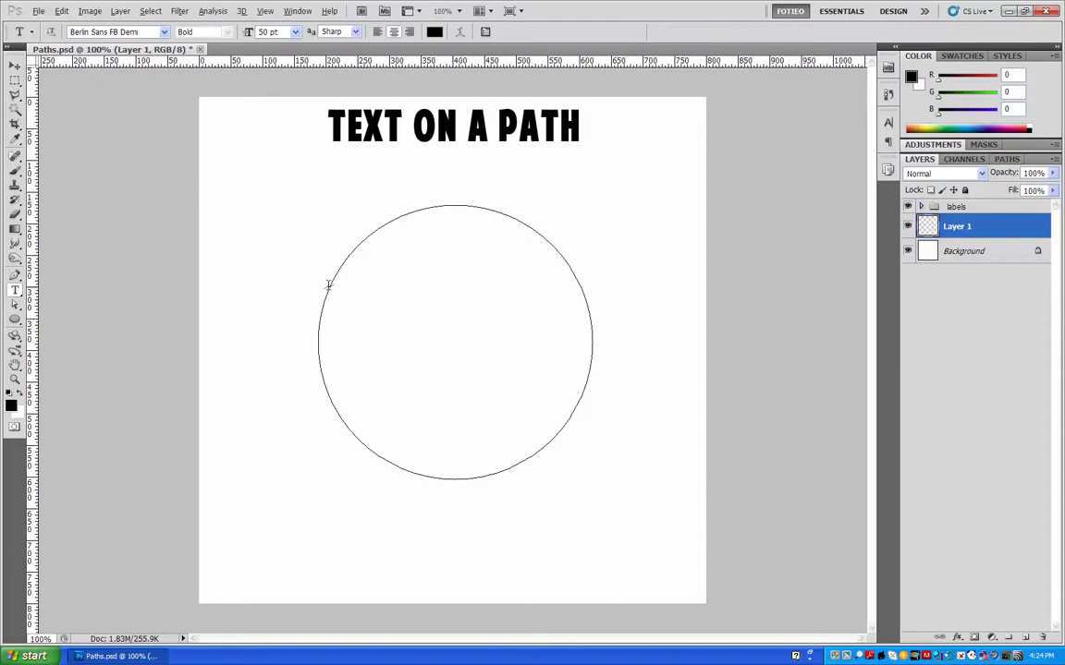
Add the text "This is text on a path" along the circle, starting from its upper-left edge, and commit it
left_click(328, 286)
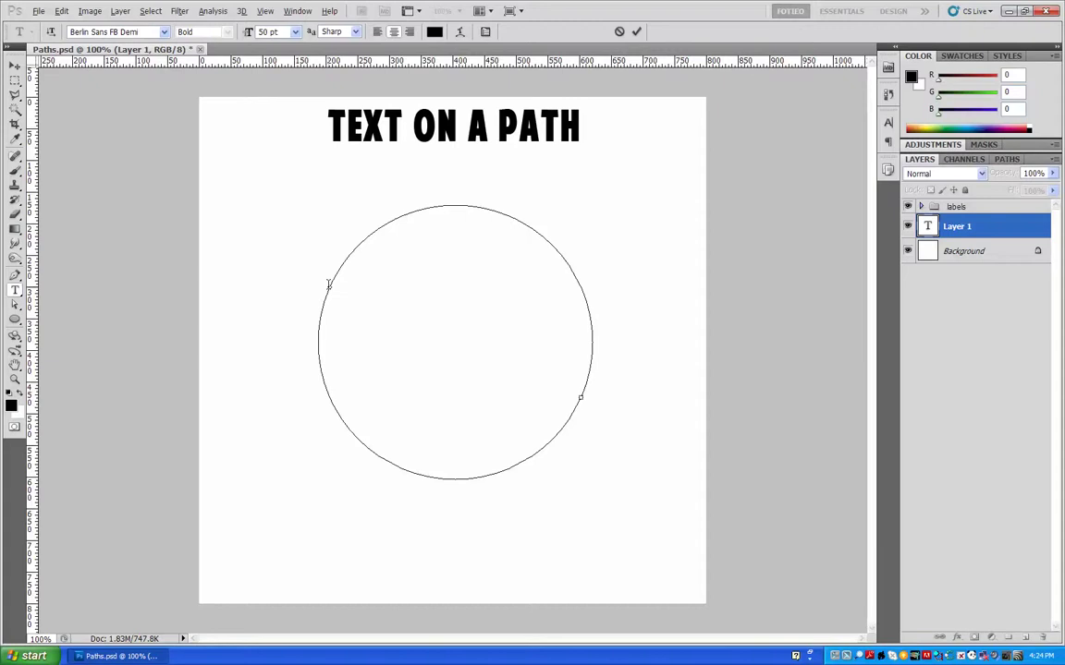
type("Th")
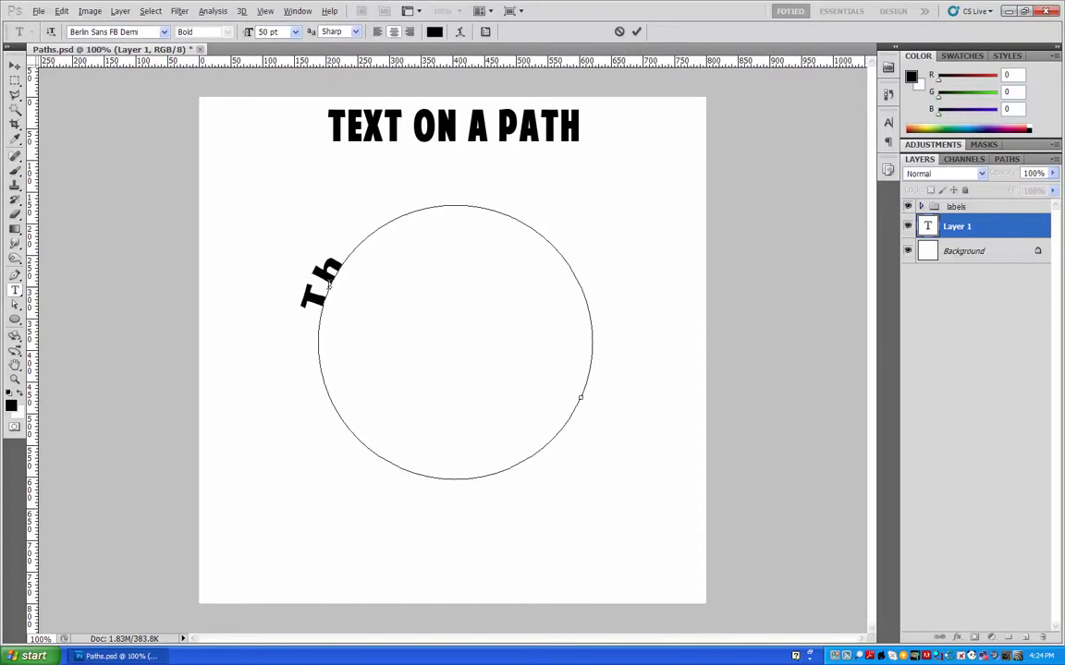
type("is is text on a path")
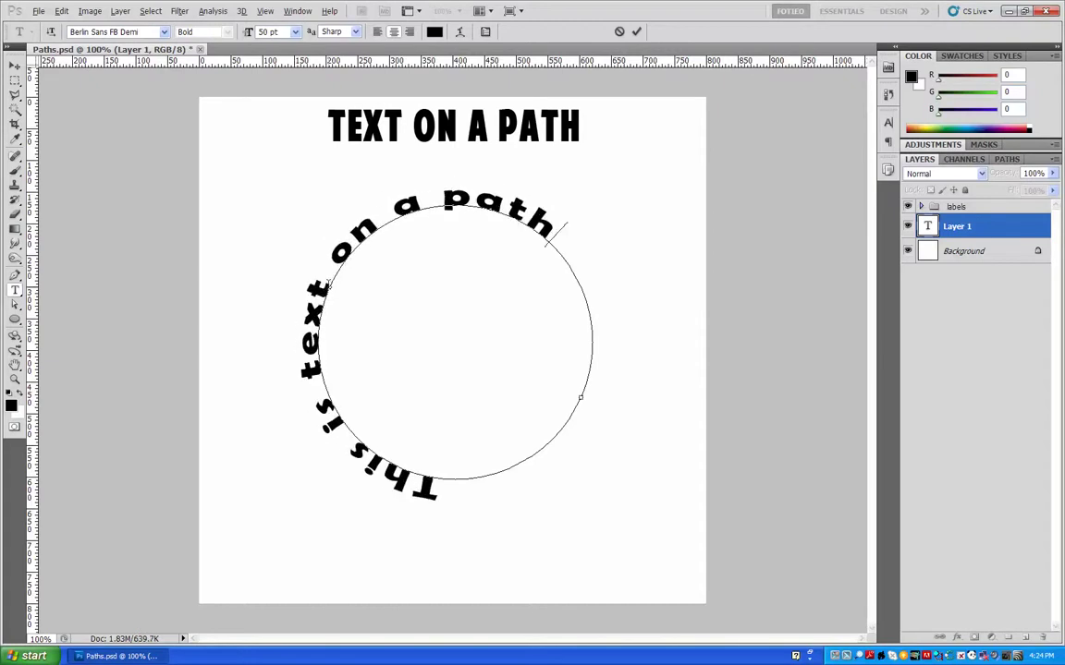
left_click(636, 34)
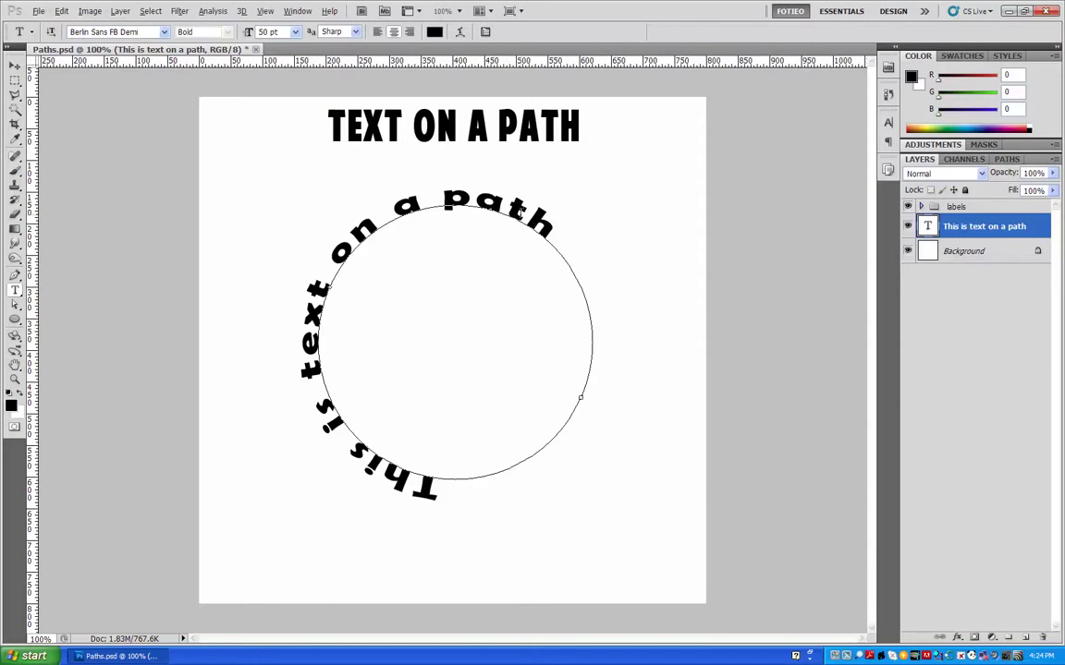
Set the circular text's tracking to 0 and its horizontal scale to 100%, and commit the edit
double_click(929, 226)
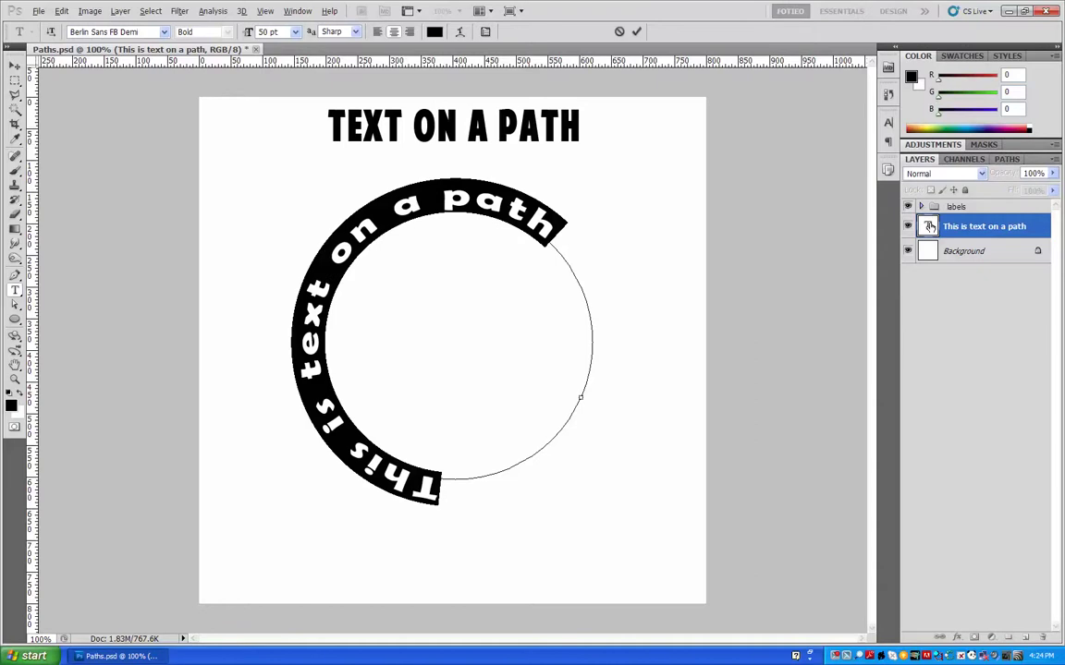
left_click(888, 122)
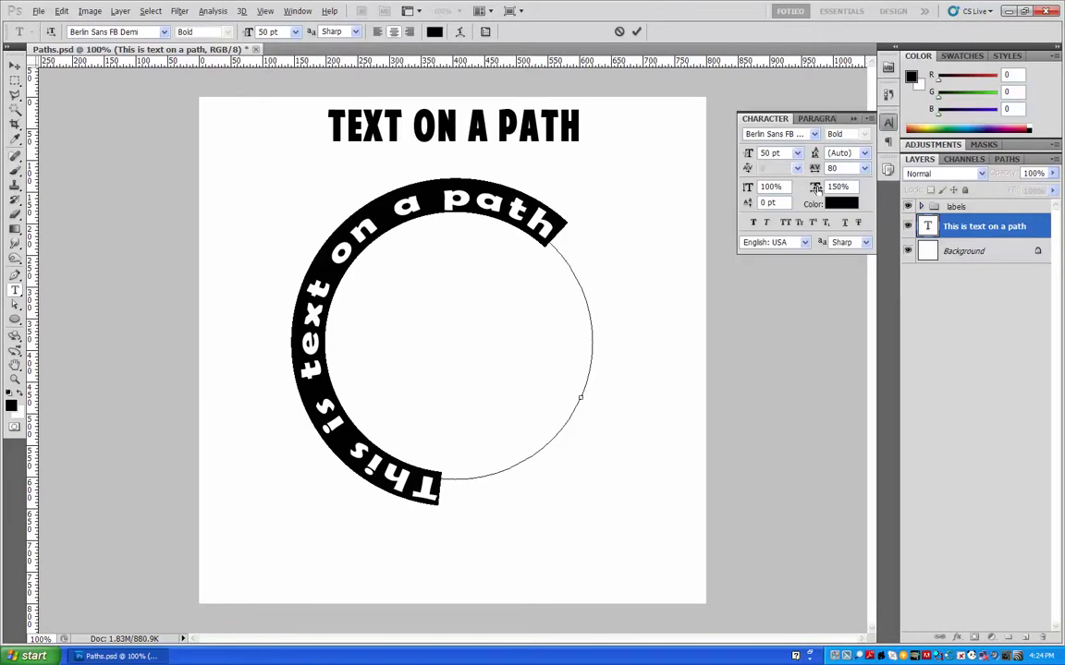
left_click(865, 168)
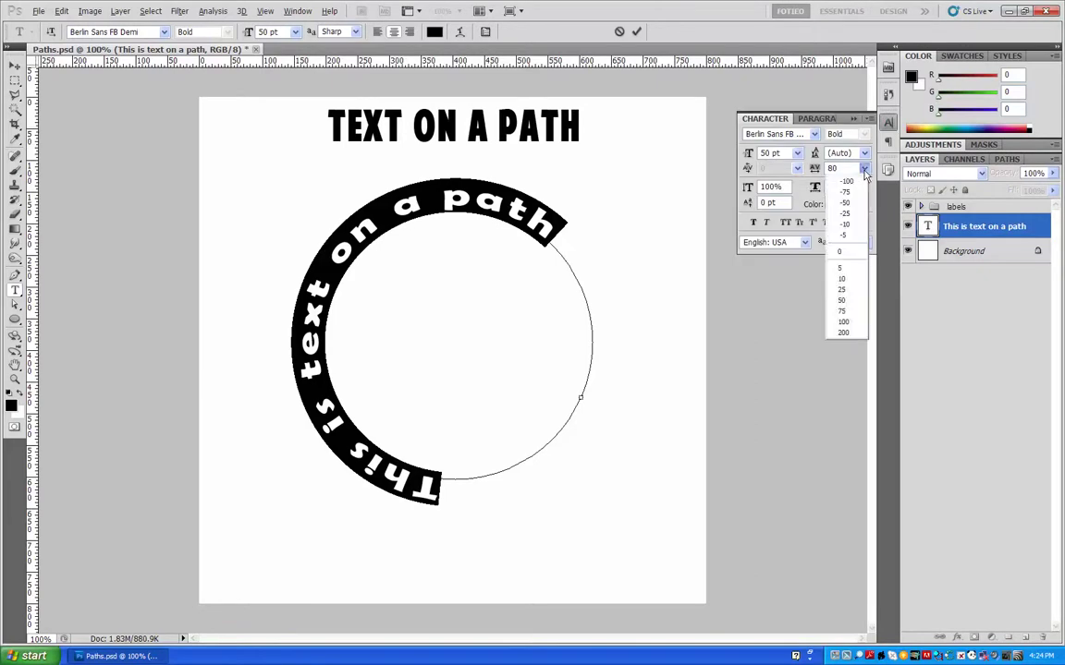
left_click(852, 257)
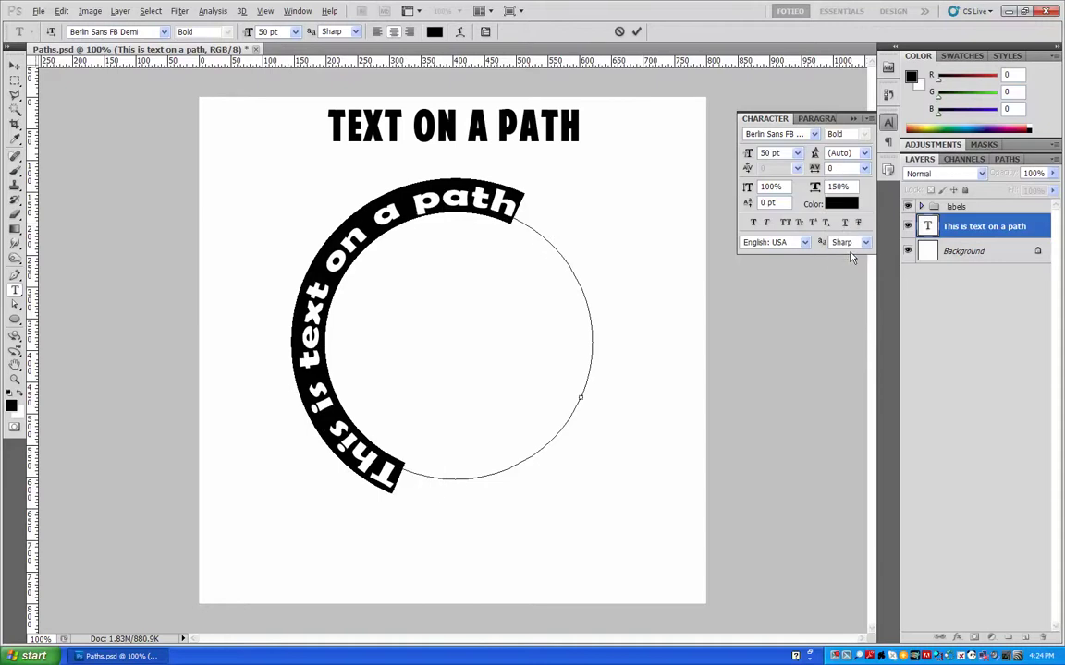
double_click(853, 185)
type("1000")
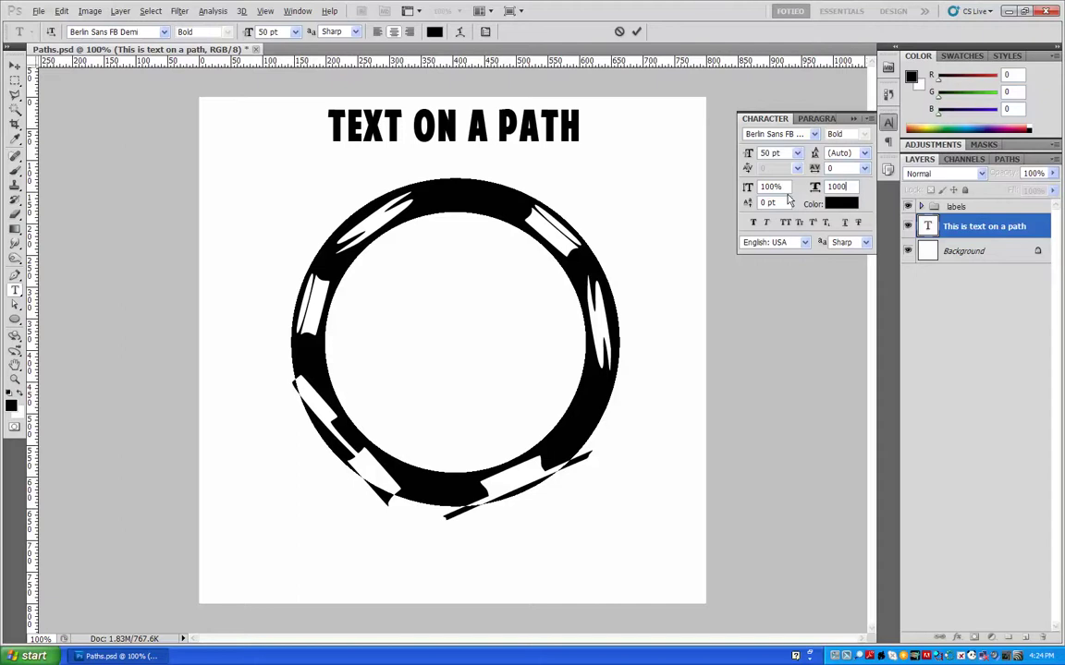
key("BackSpace")
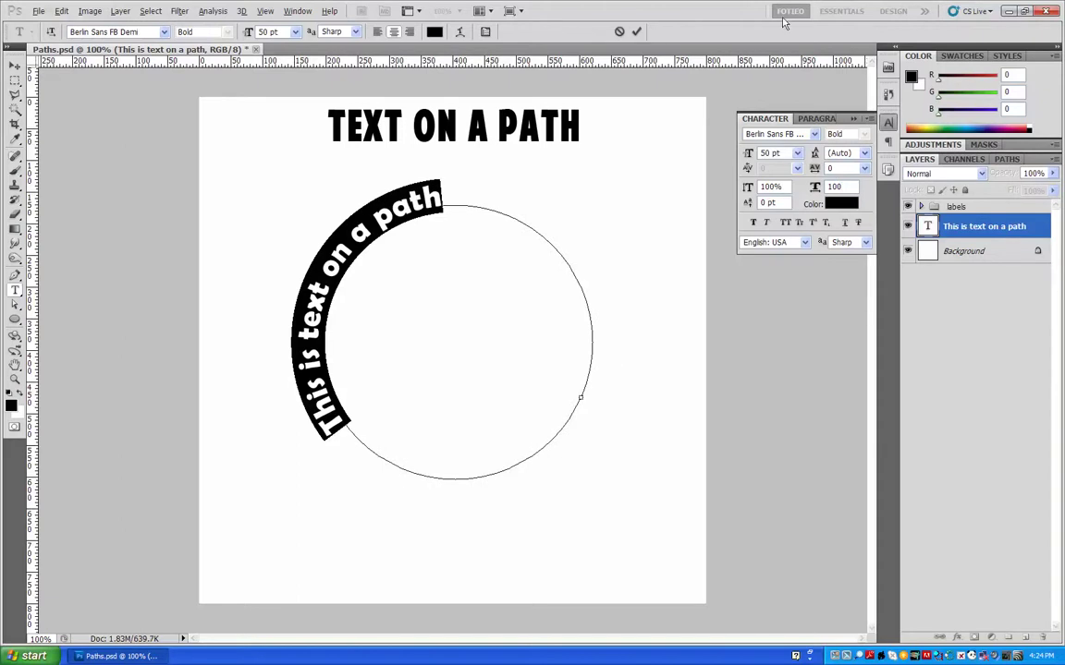
left_click(636, 32)
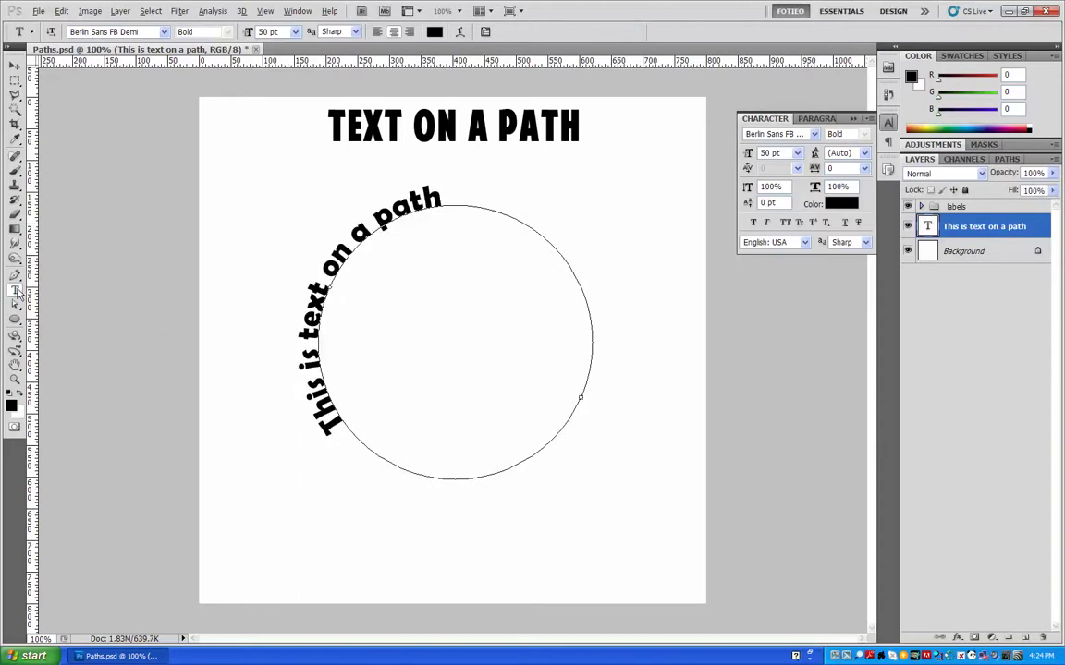
Slide the text along the circle with the Direct Selection tool so that it arches over the top
left_click(14, 305)
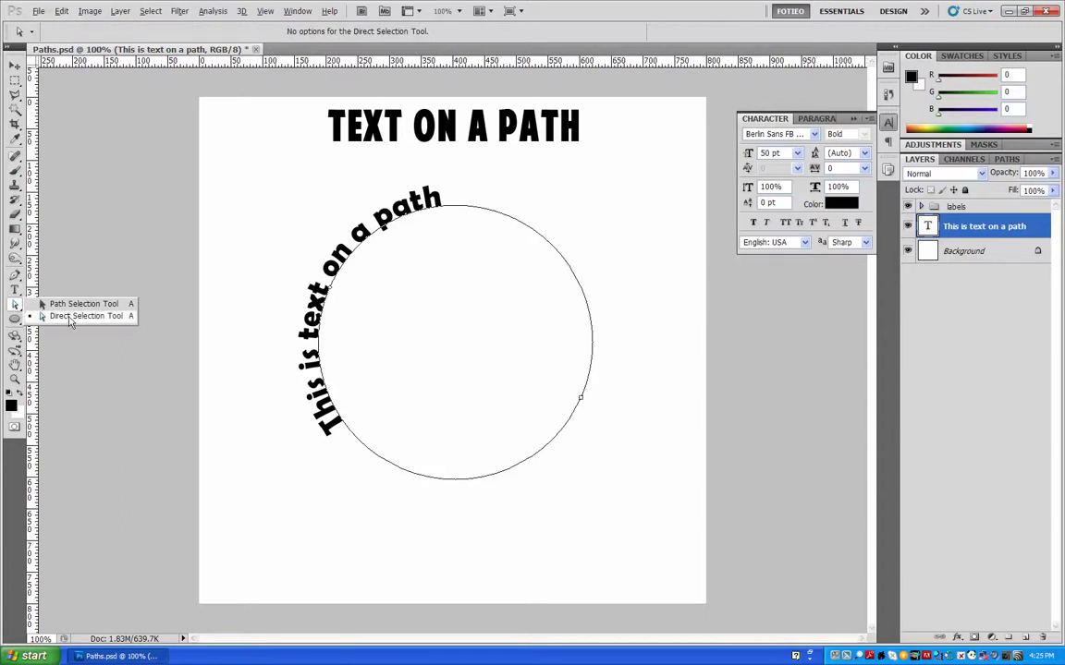
left_click(70, 317)
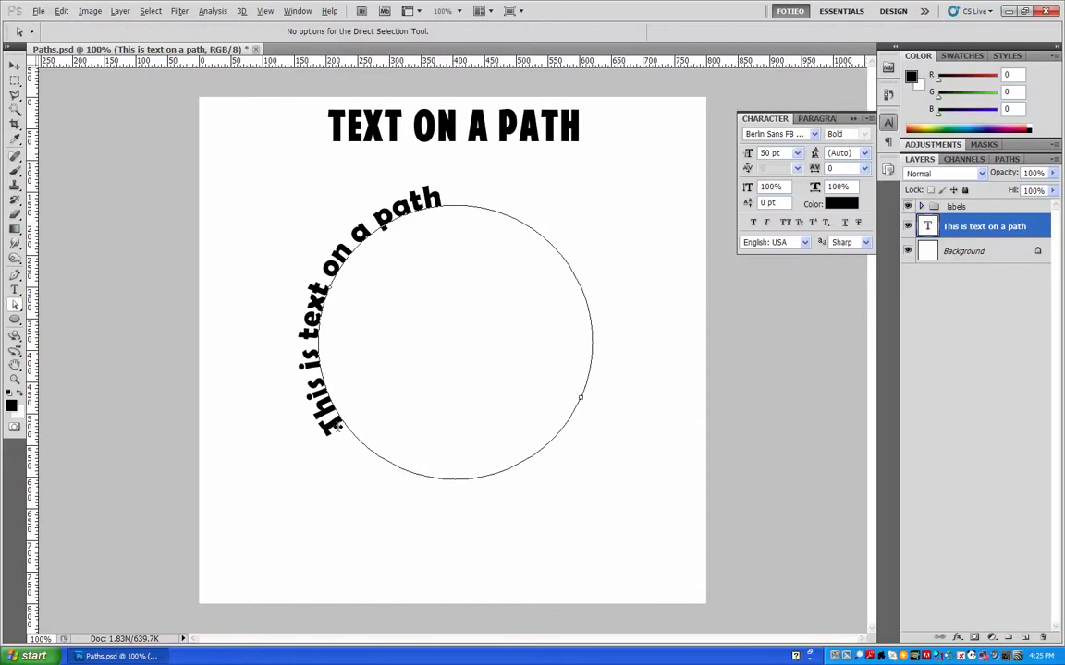
mouse_move(339, 427)
left_mouse_down()
mouse_move(290, 263)
mouse_move(298, 242)
mouse_move(307, 233)
mouse_move(344, 256)
mouse_move(410, 210)
mouse_move(446, 201)
left_mouse_up()
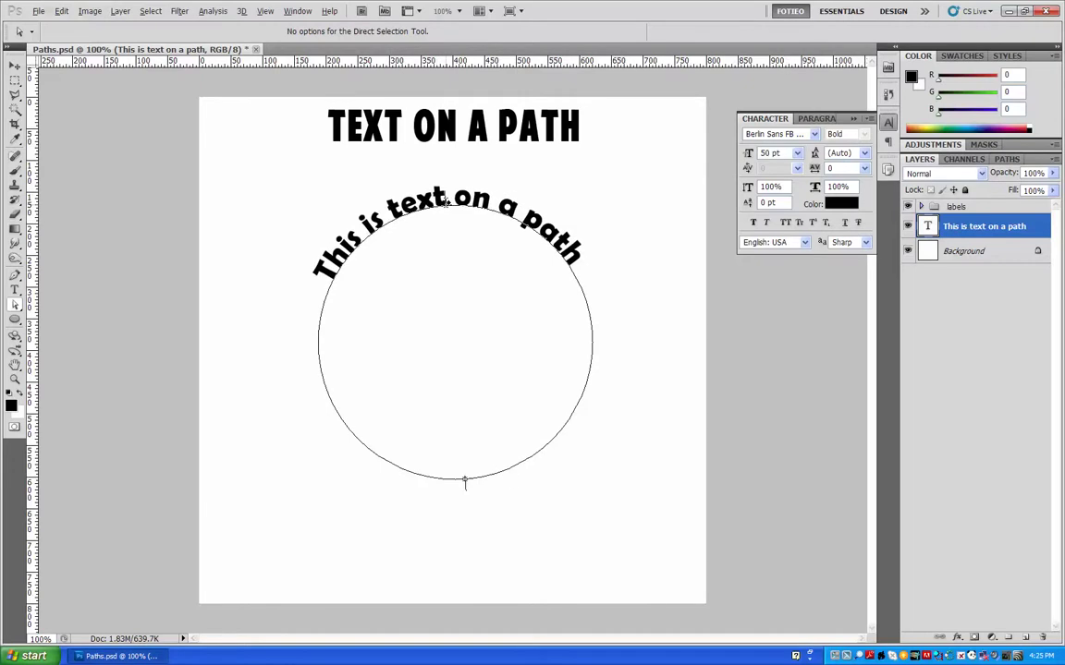
Flip the text to the inside of the circle, then return it to the outside, centred at the top
left_click_drag(446, 202, 445, 222)
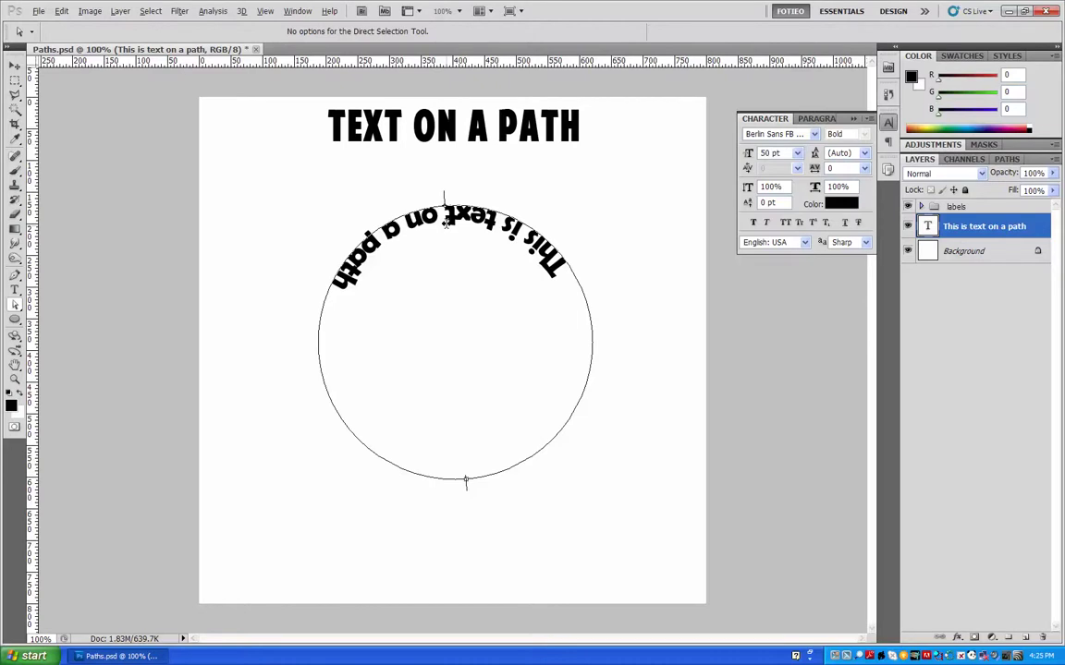
mouse_move(447, 221)
left_mouse_down()
mouse_move(442, 199)
mouse_move(454, 193)
left_mouse_up()
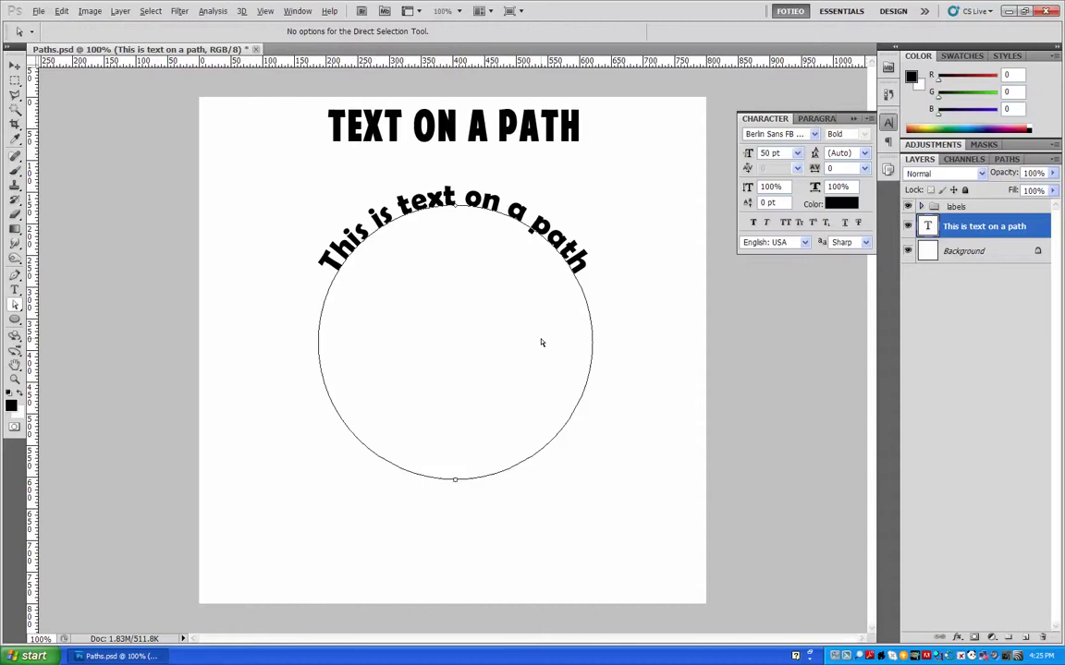
Hide the circle's path outline and nudge the arched text slightly upward with the Move tool
key("ctrl+h")
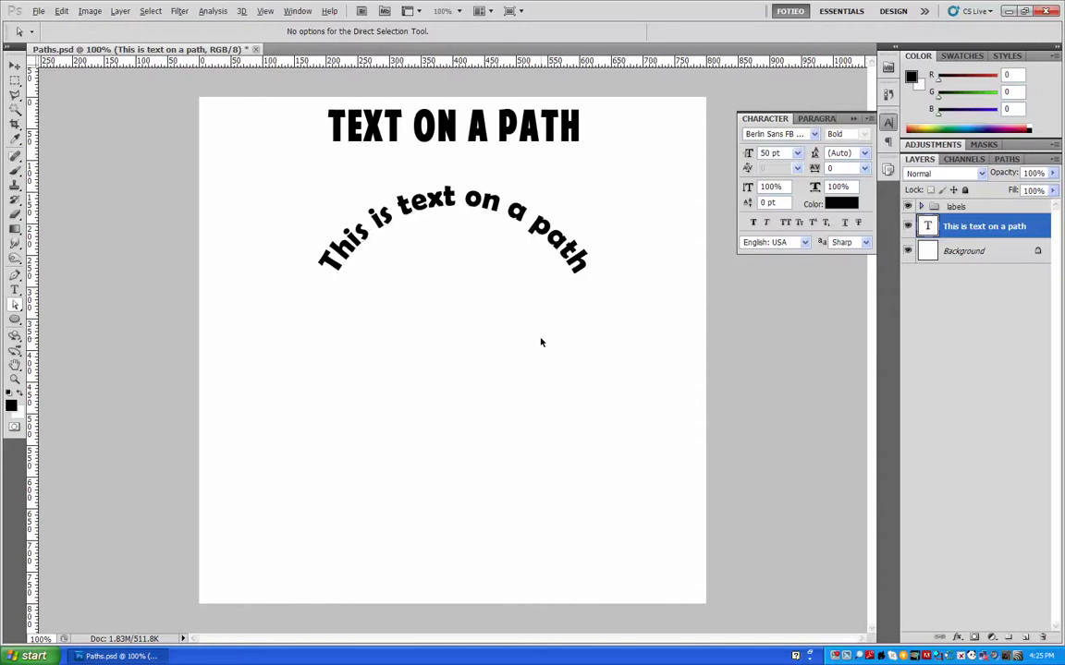
left_click(15, 65)
mouse_move(435, 204)
left_mouse_down()
mouse_move(460, 283)
mouse_move(445, 199)
mouse_move(433, 199)
left_mouse_up()
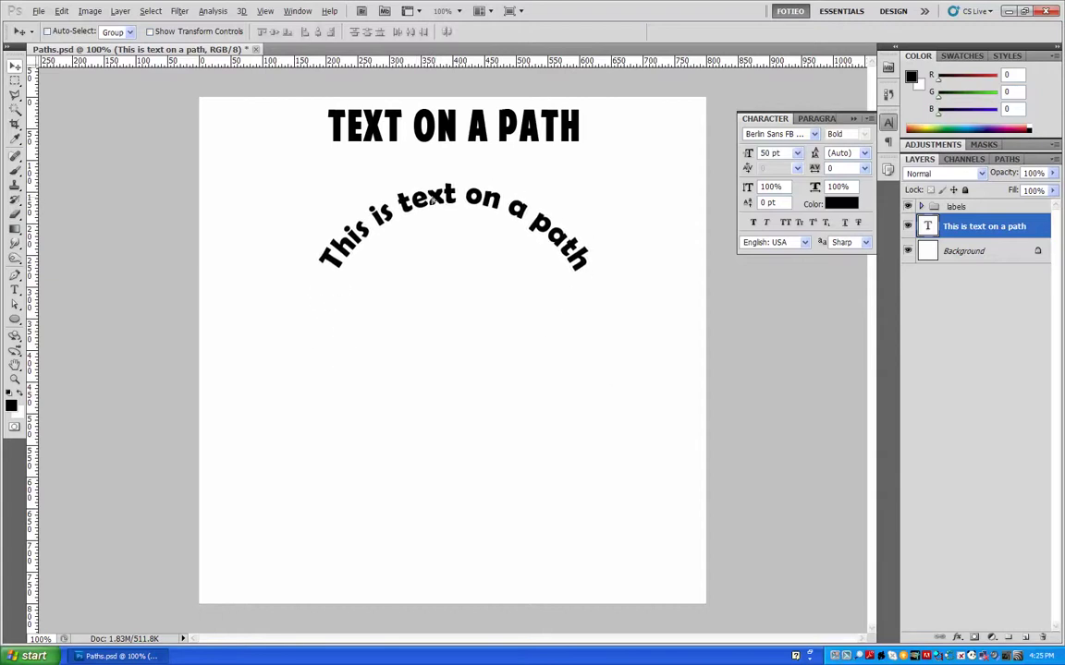
Hide the arched text layer, choose the Custom Shape tool and add a new empty layer
left_click(907, 226)
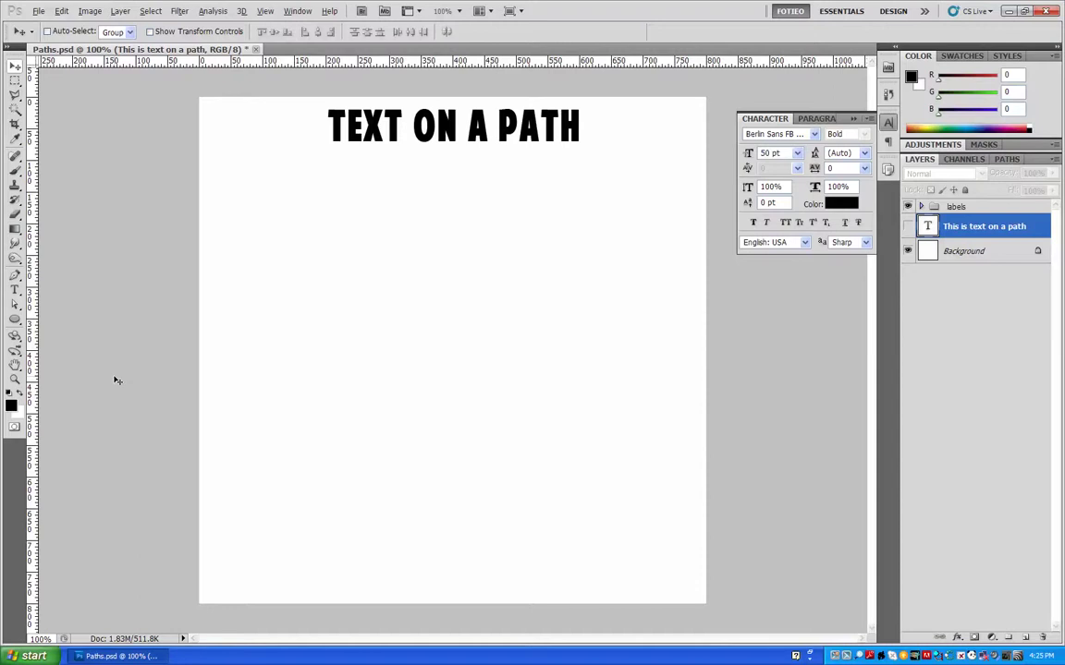
left_click(15, 319)
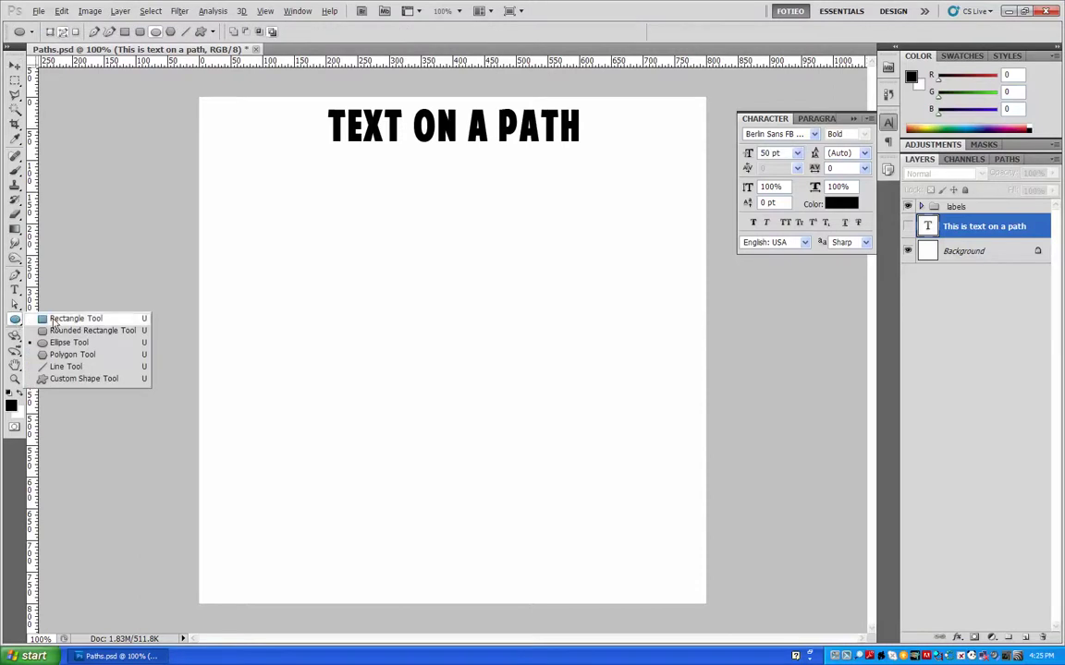
left_click(89, 379)
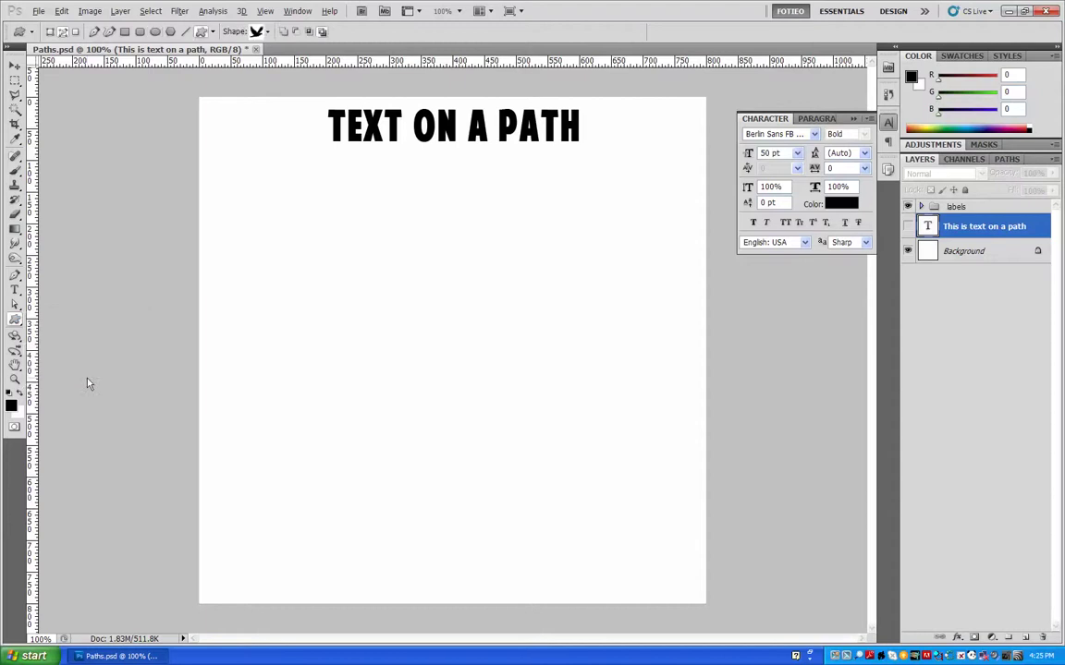
left_click(1026, 637)
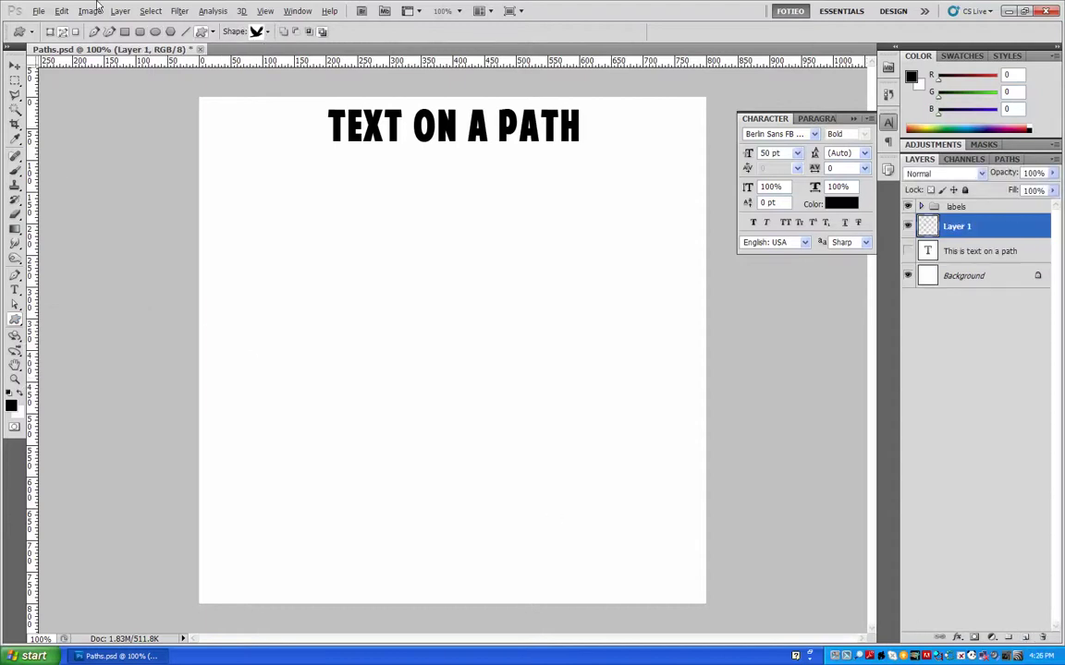
Draw a pointed leaf with a stem as a custom shape path, about 235 px wide and 560 px tall
left_click(63, 32)
left_click(266, 33)
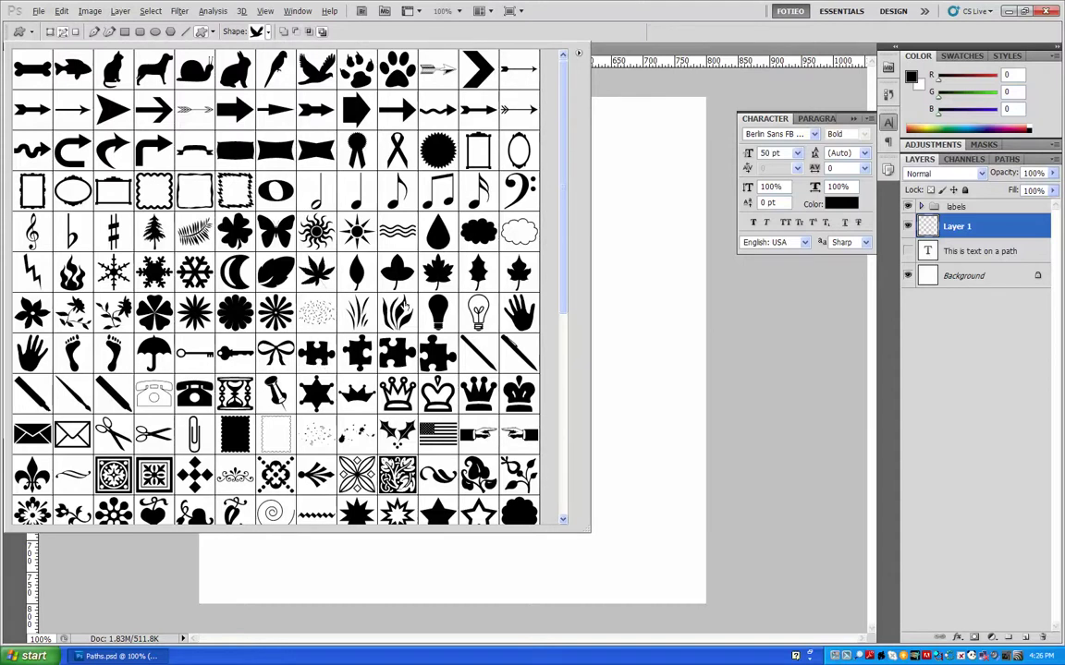
double_click(361, 274)
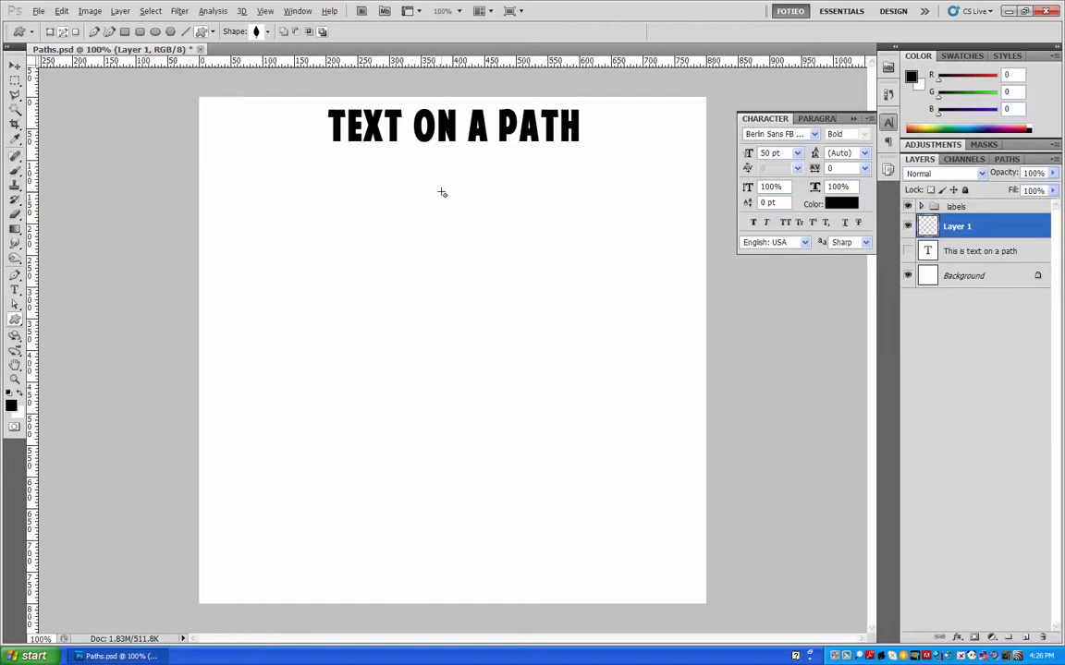
left_click_drag(404, 182, 553, 539)
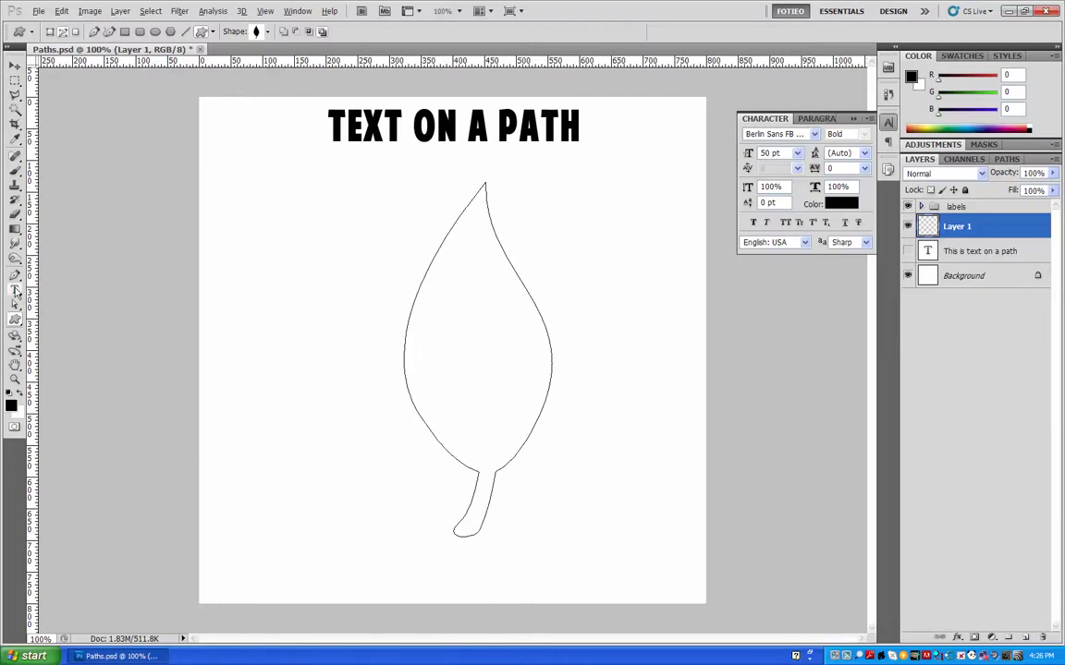
Add the text "text on a path dkjgalkgjadgkjaglj" along the leaf path, anchored on the right edge just below the tip
left_click(15, 291)
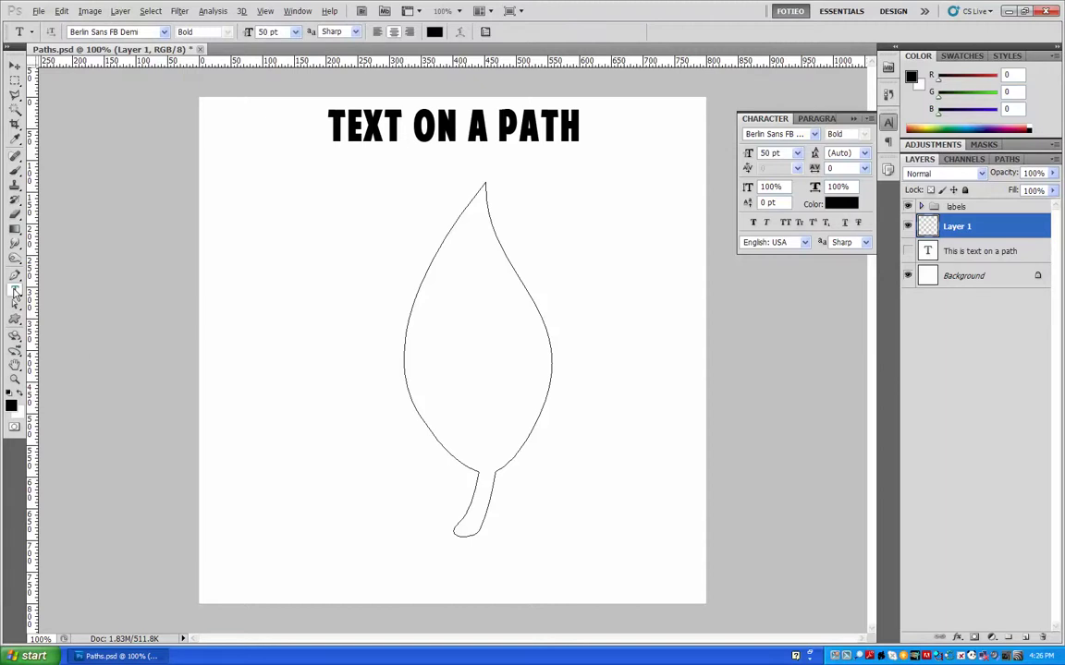
left_click(489, 215)
type("text on a")
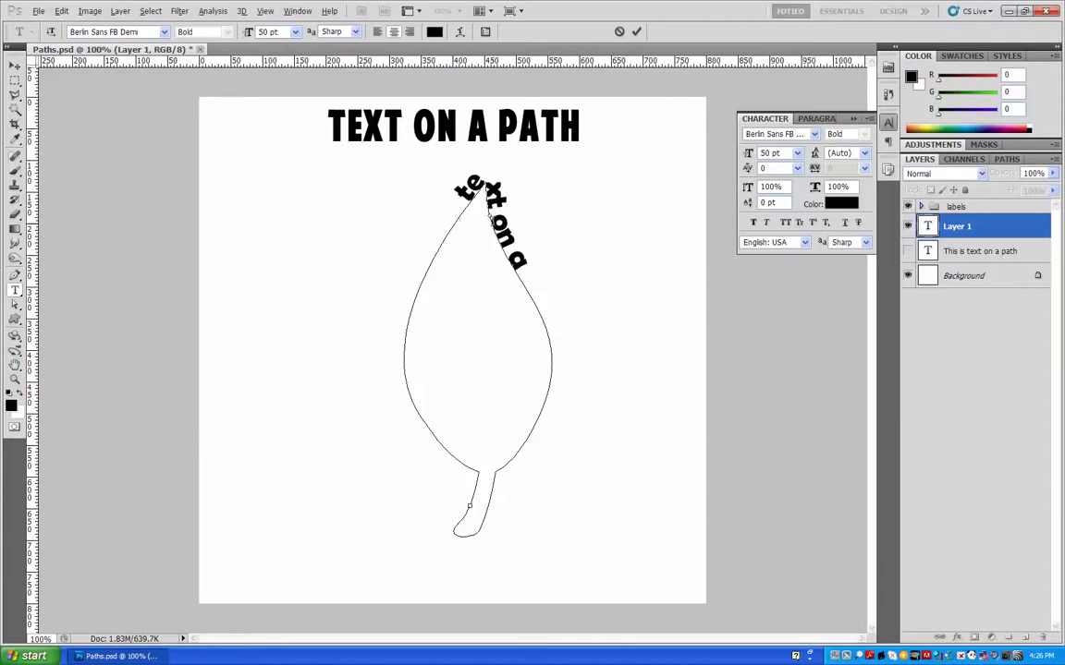
type(" pa")
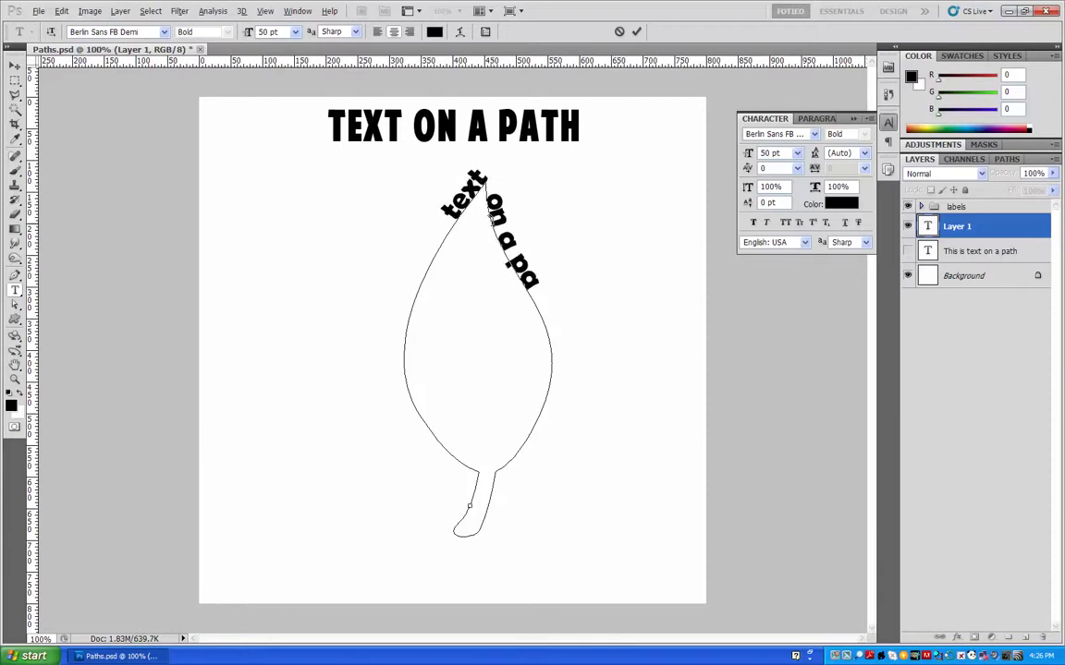
type("th dkjgalkg")
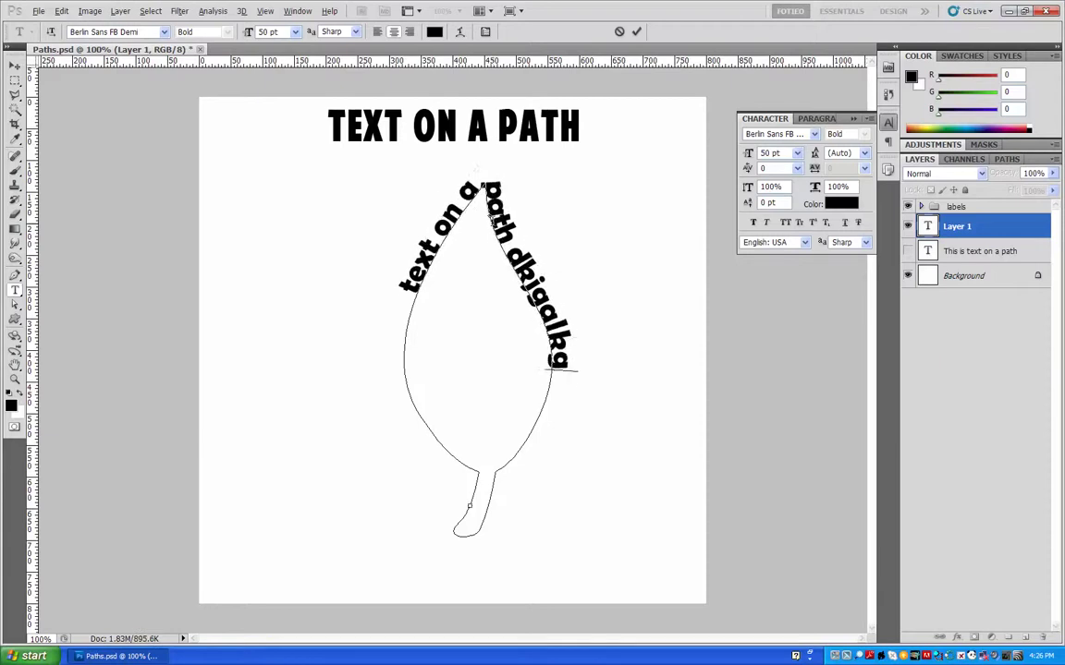
type("jadgkjagli")
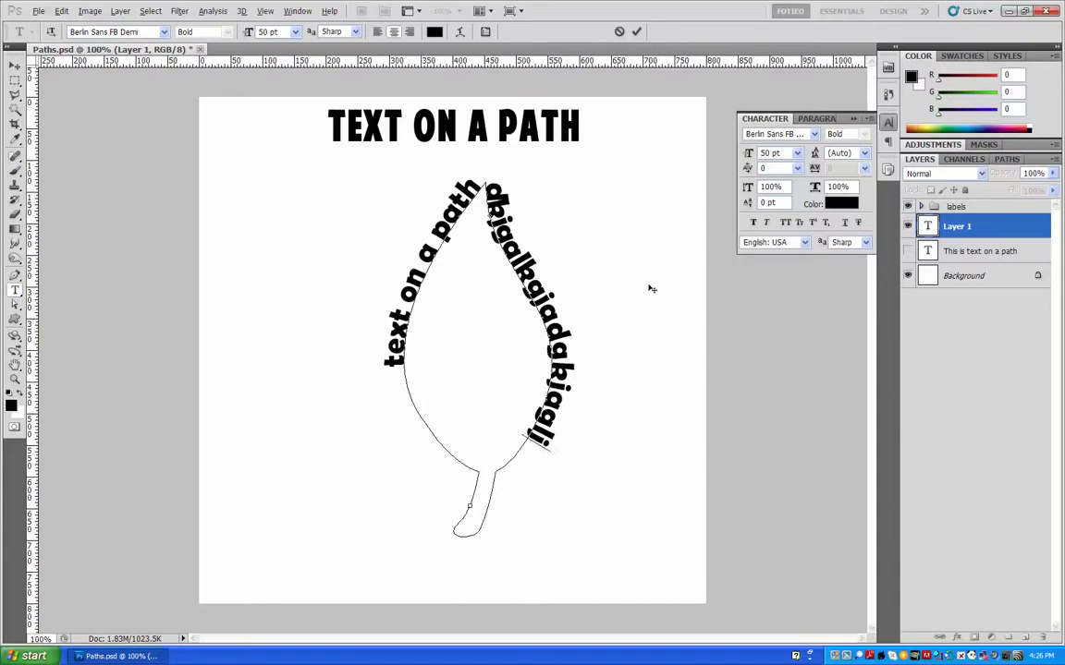
left_click(635, 33)
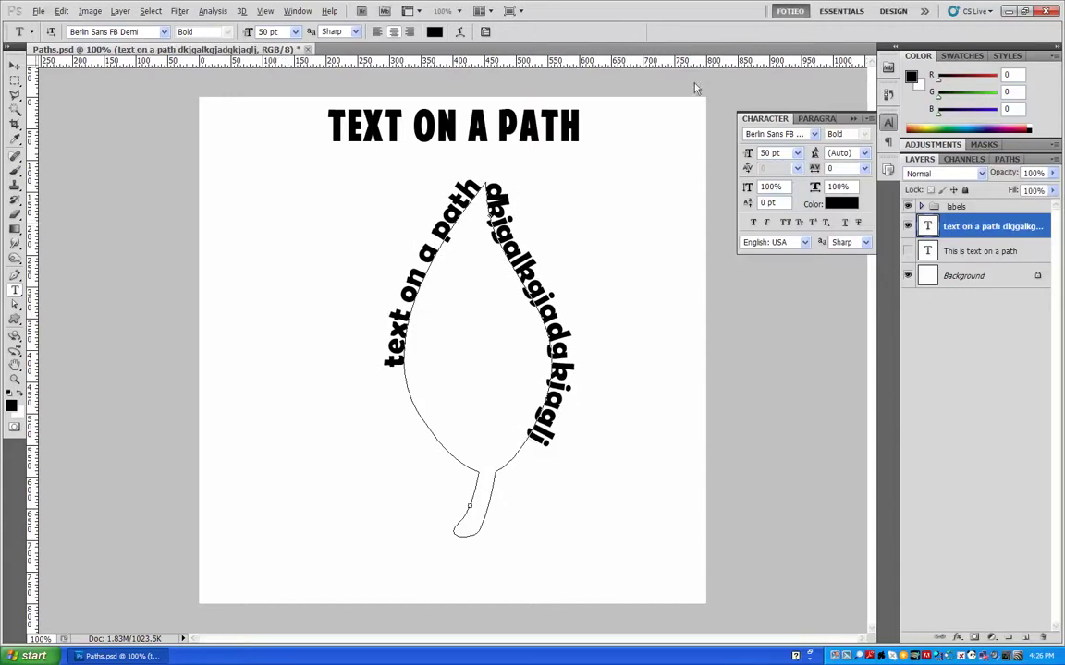
Select all the text on the leaf path and set its colour to red, ea1010
double_click(928, 226)
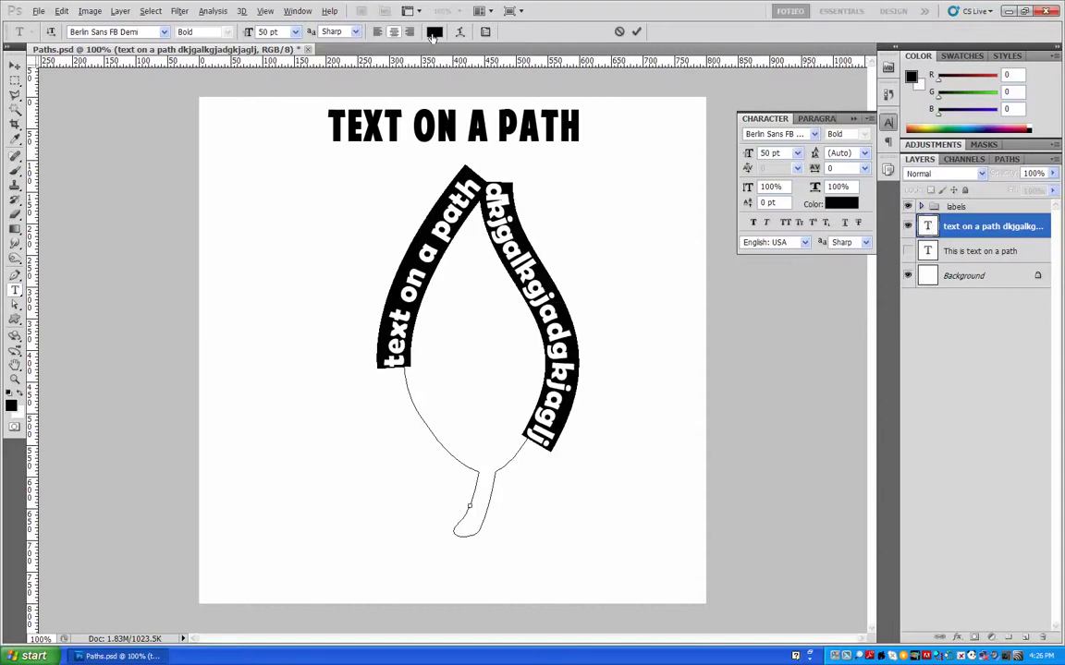
left_click(434, 31)
type("255")
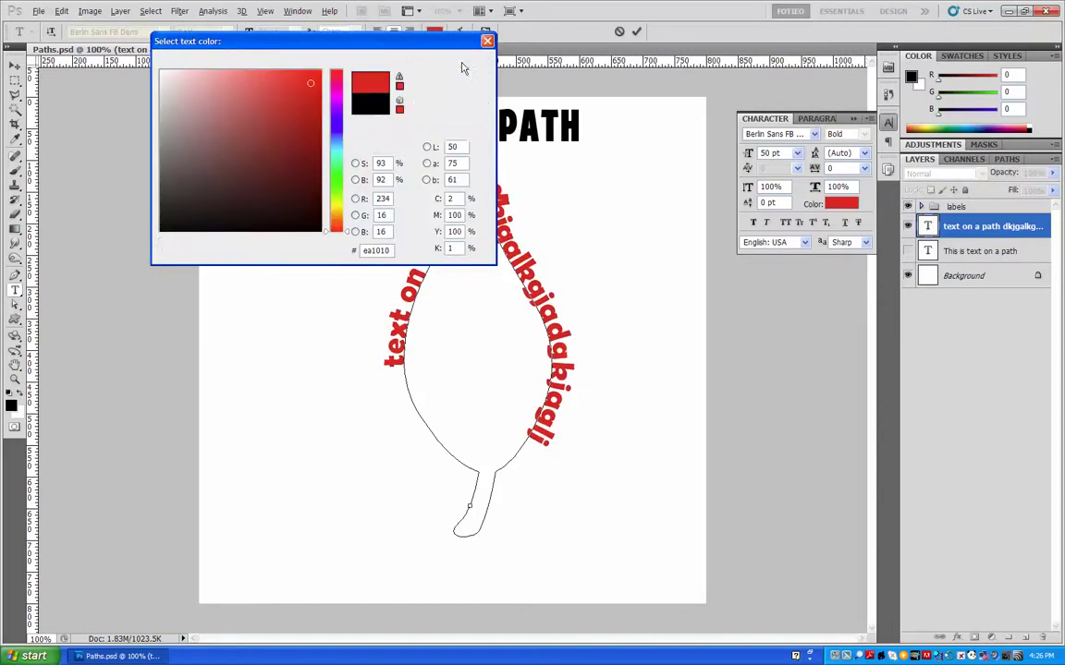
left_click(451, 61)
Reduce the leaf text's size to 31 pt and change its font to Blue Highway Linocut
left_click_drag(251, 34, 212, 35)
left_click(167, 32)
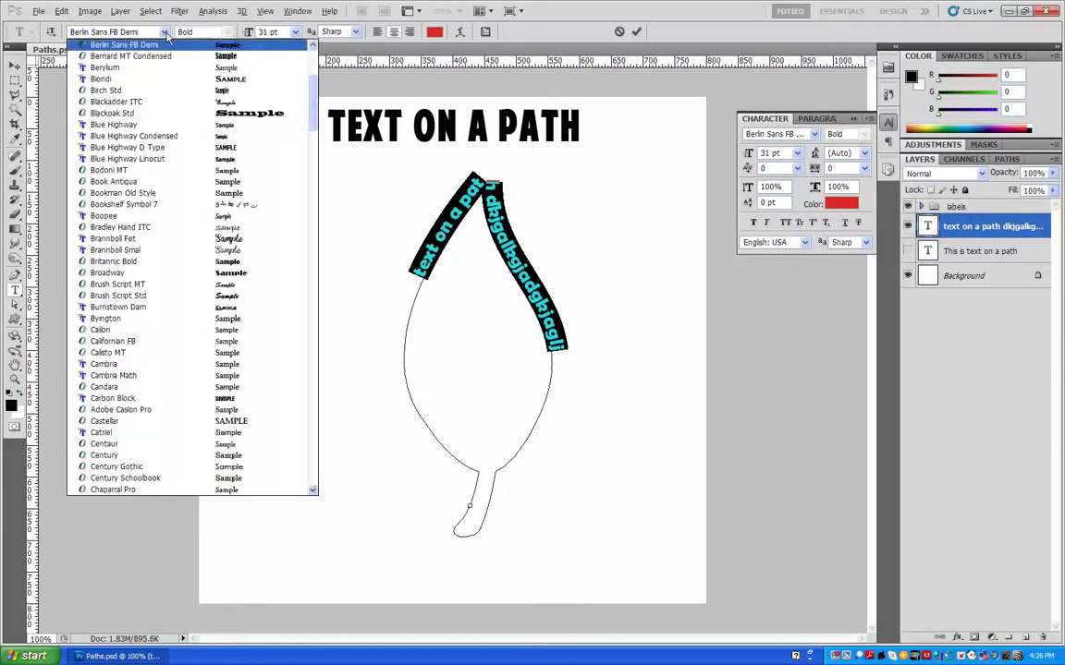
left_click(256, 160)
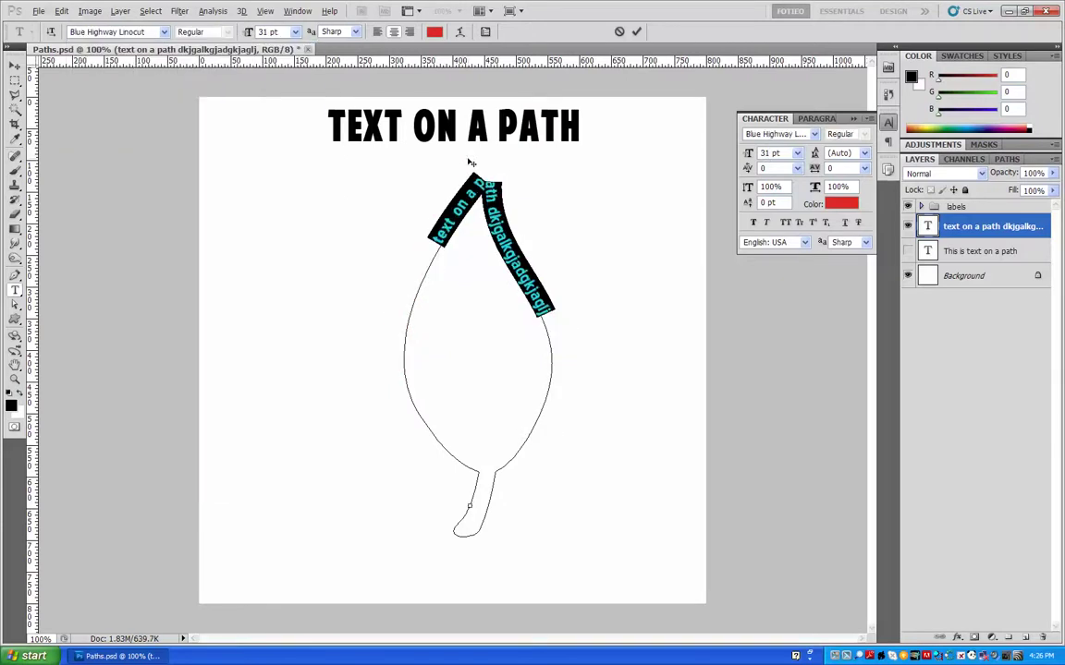
Slide the red text counterclockwise along the leaf path with the Direct Selection tool so it starts further down the leaf's left edge
left_click_drag(14, 306, 56, 316)
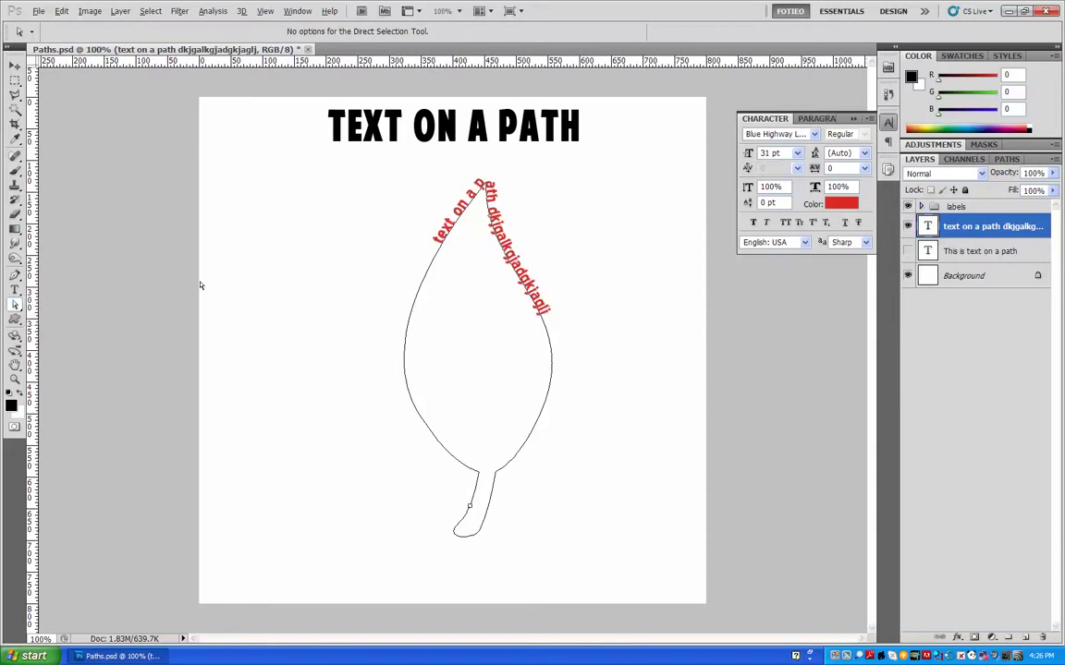
left_click_drag(439, 238, 464, 184)
left_click_drag(466, 182, 442, 187)
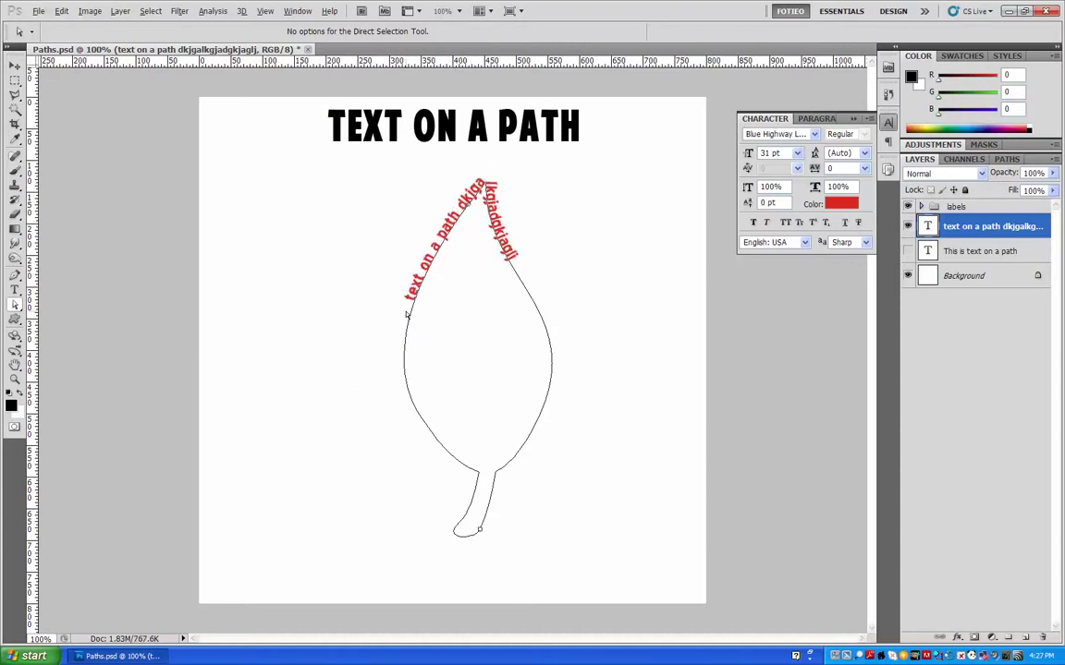
Show the arched "This is text on a path" layer, hide the red leaf text layer and dismiss the leaf path's outline
left_click(906, 251)
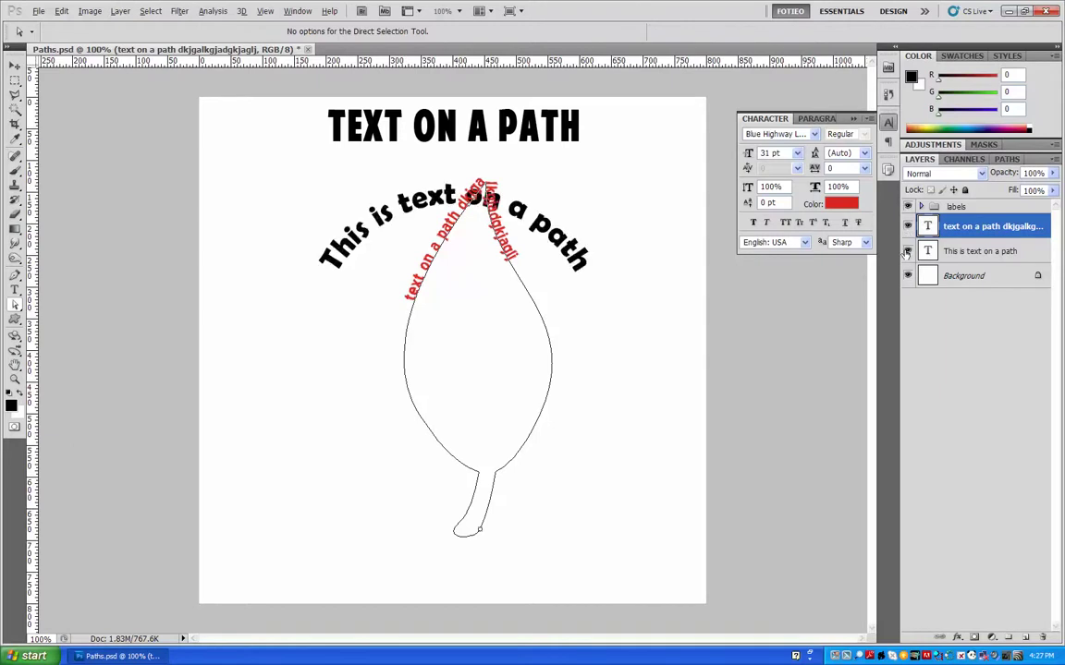
left_click(907, 226)
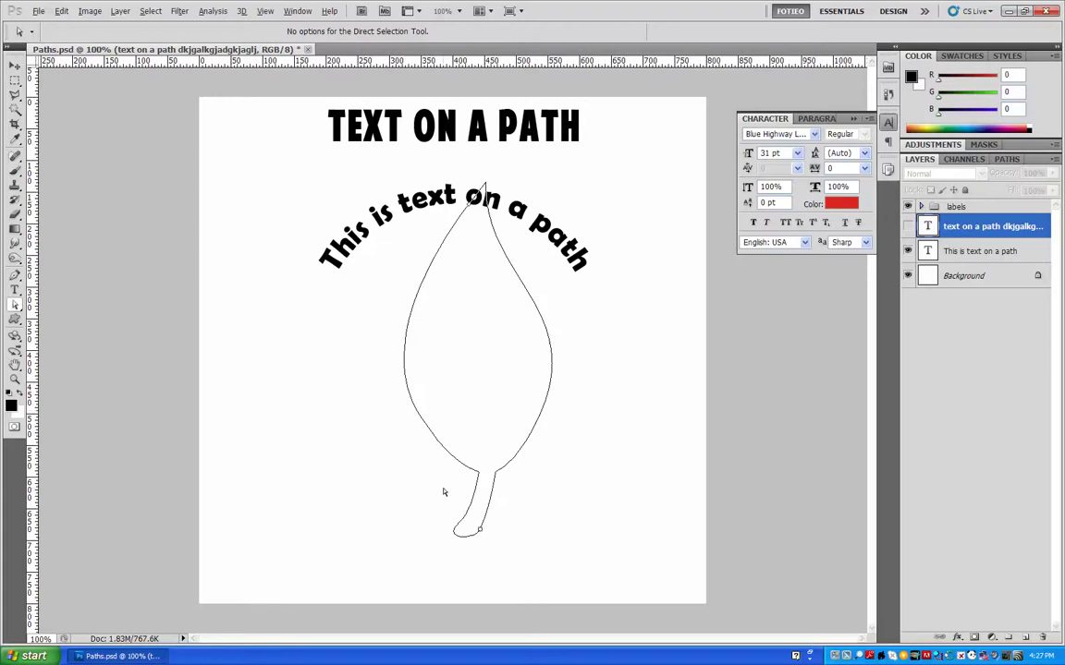
left_click(448, 539)
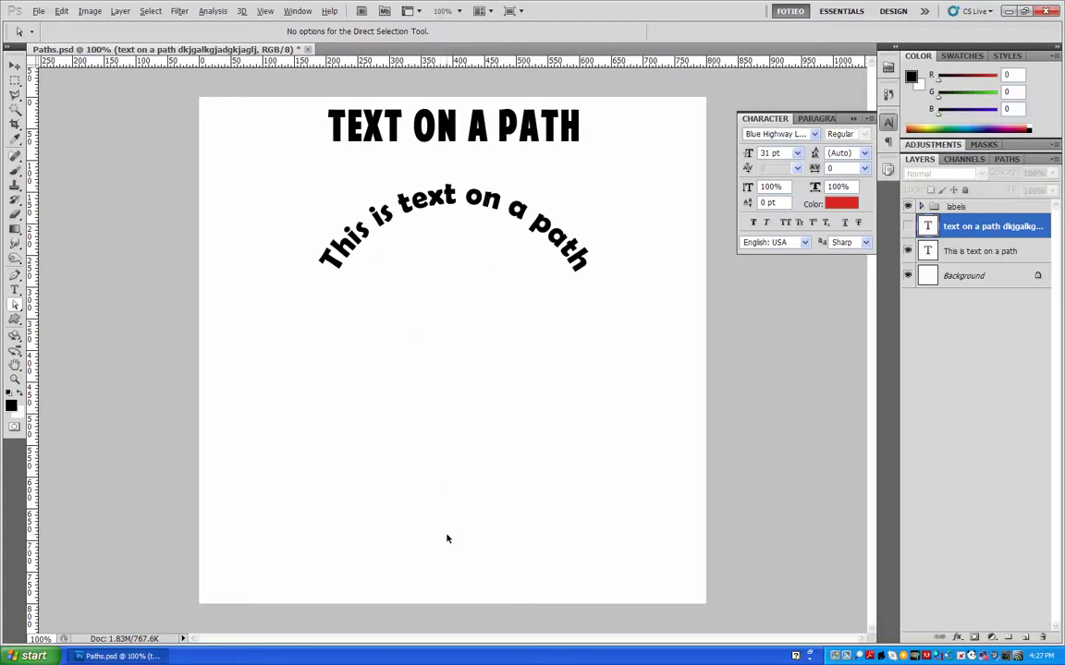